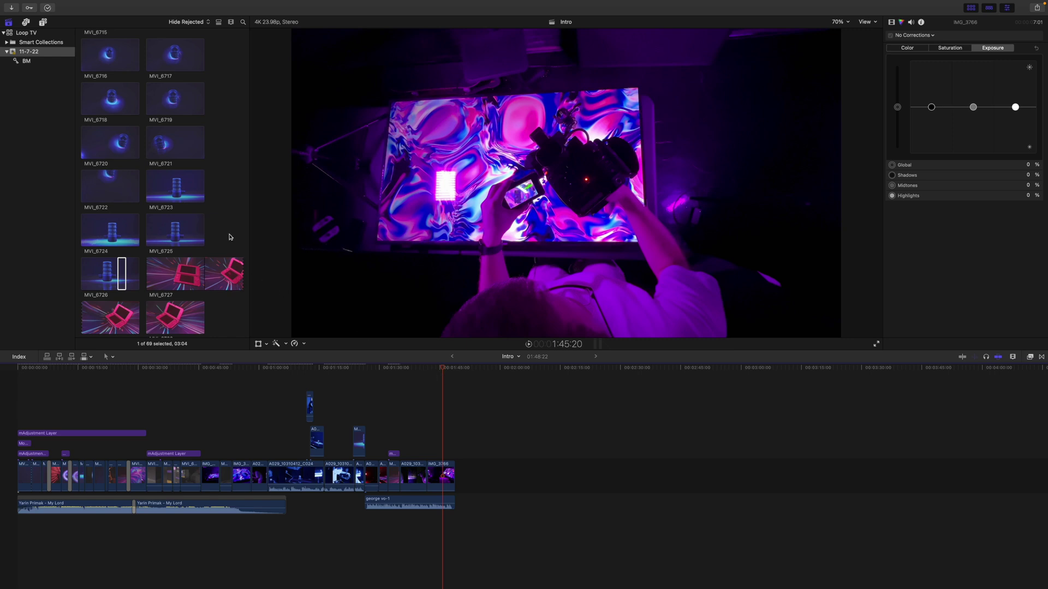
Append MVI_6715 from an In point to the end of the Intro storyline
scroll(238, 243, "up", 8)
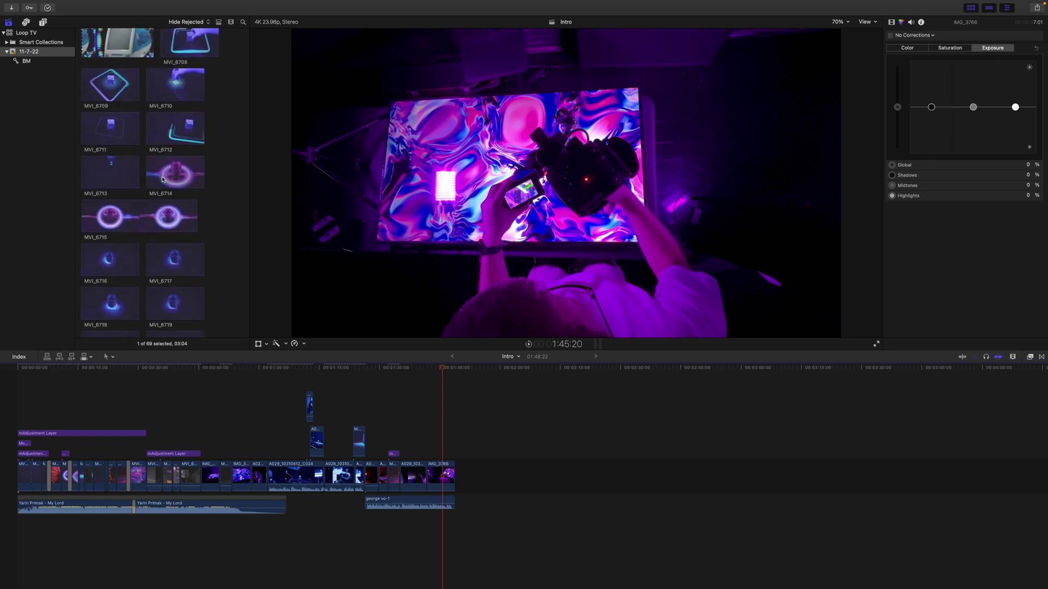
left_click(160, 222)
key("i")
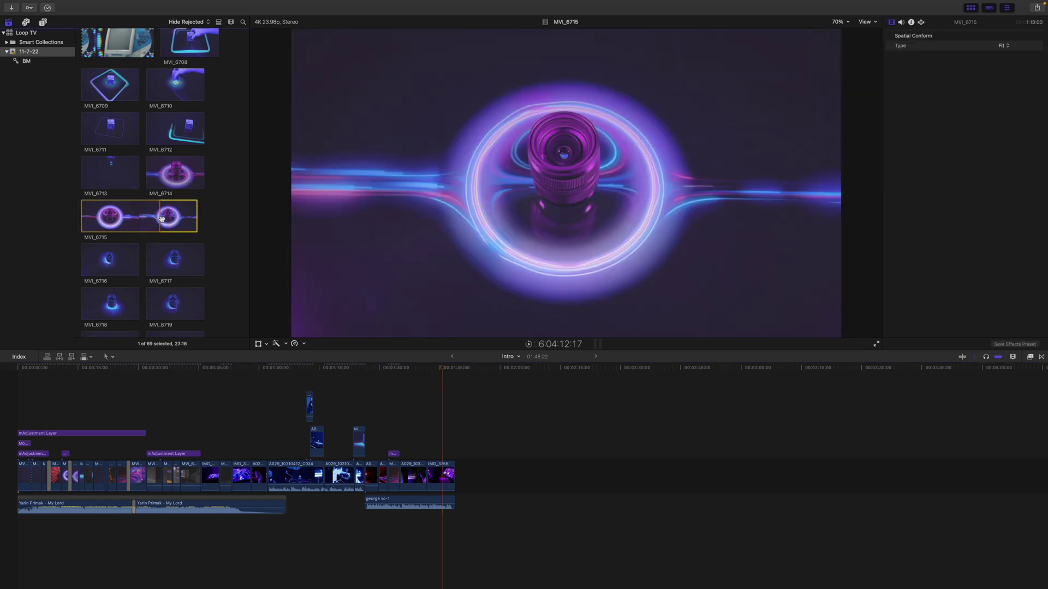
left_click_drag(177, 218, 468, 461)
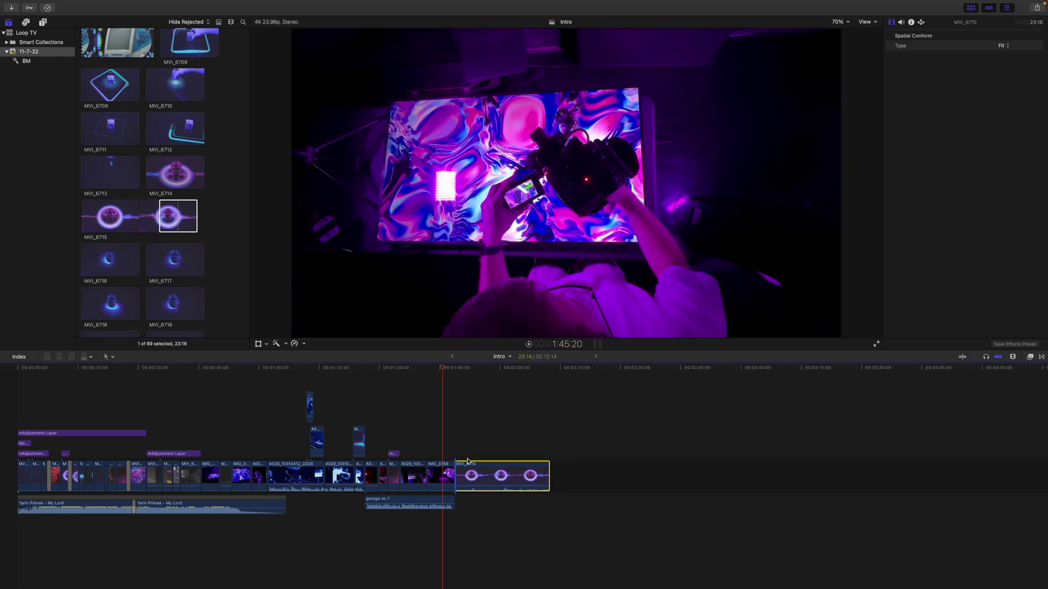
left_click(454, 369)
Play the lens clip and inspect the glowing ring's noise at 400% viewer zoom
key("space")
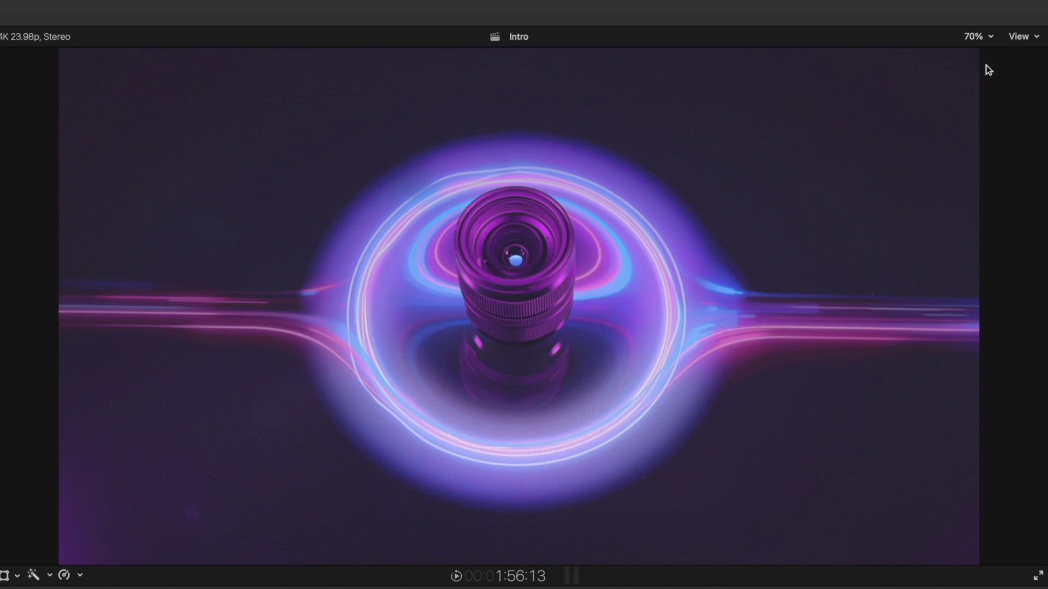
left_click(985, 38)
left_click(991, 164)
left_click_drag(1022, 304, 1022, 316)
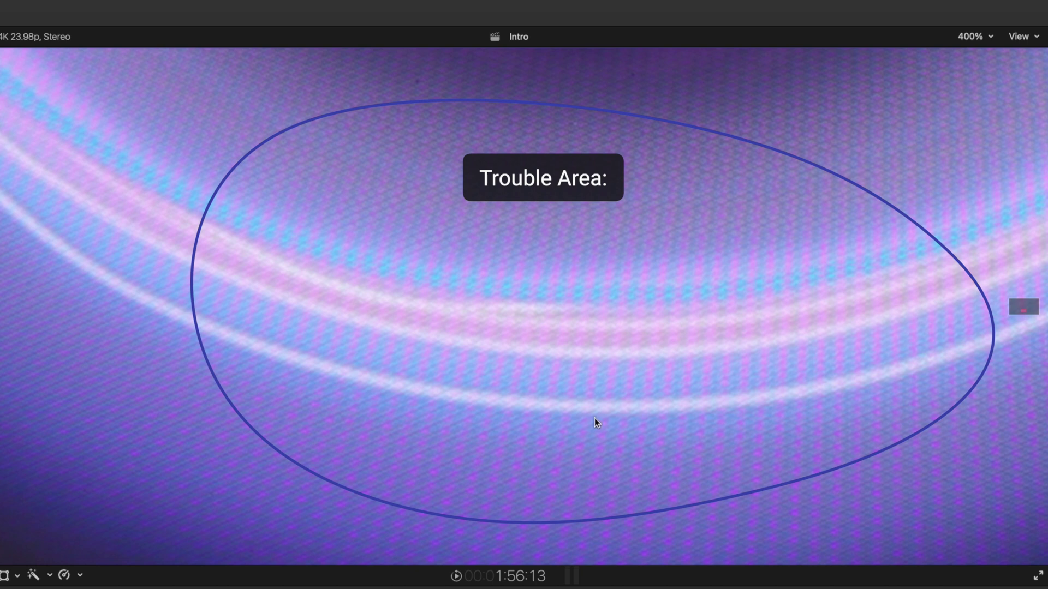
left_click(975, 35)
Return the viewer to Fit and set Color Board exposure: midtones -63%, highlights 6%, shadows -17%
left_click(980, 48)
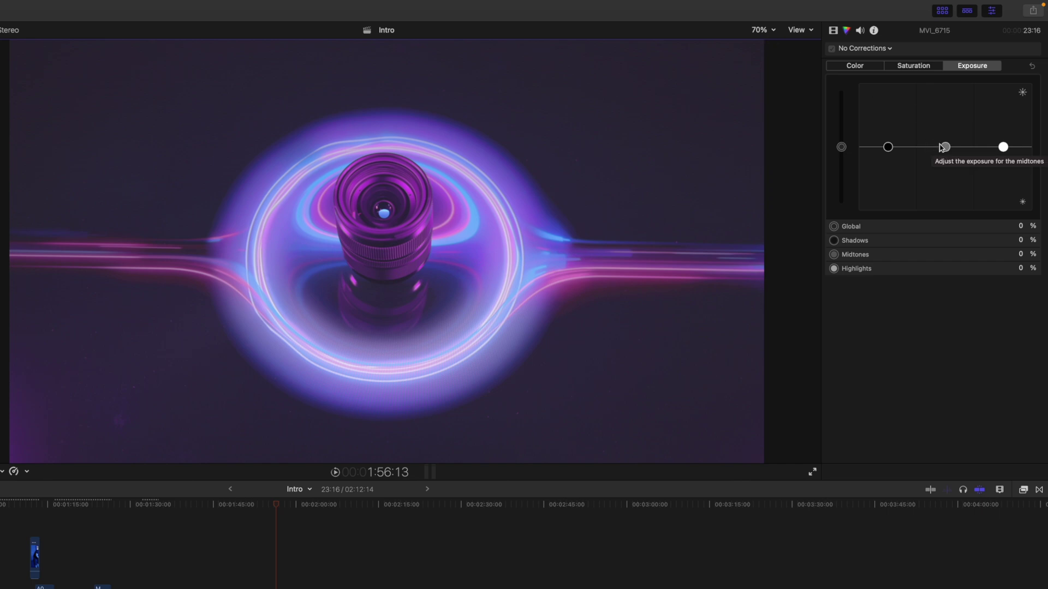
left_click_drag(945, 149, 945, 187)
left_click(1003, 148)
left_click_drag(1003, 148, 1003, 143)
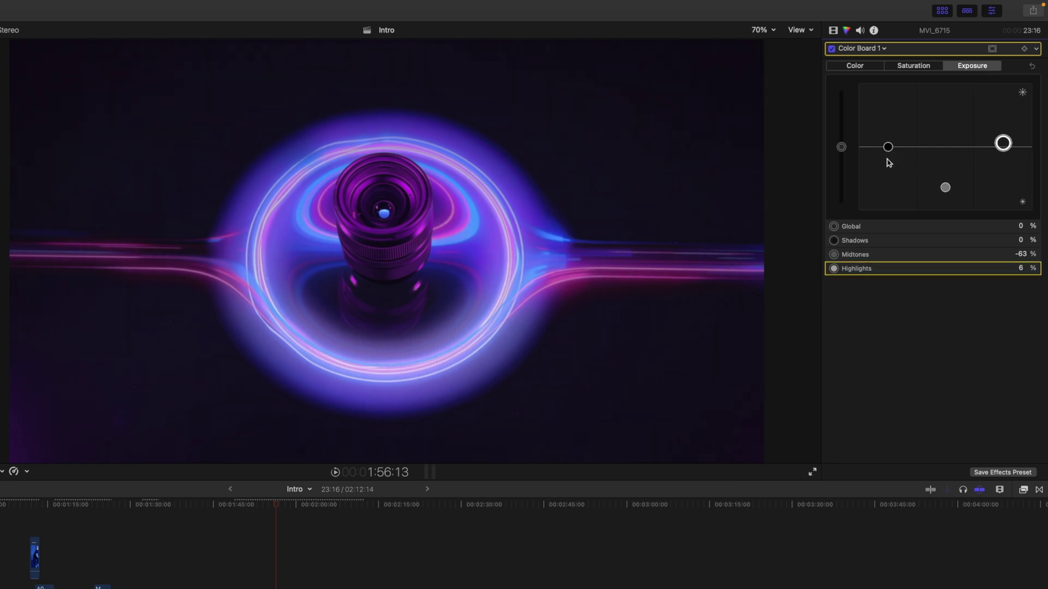
left_click_drag(888, 147, 886, 162)
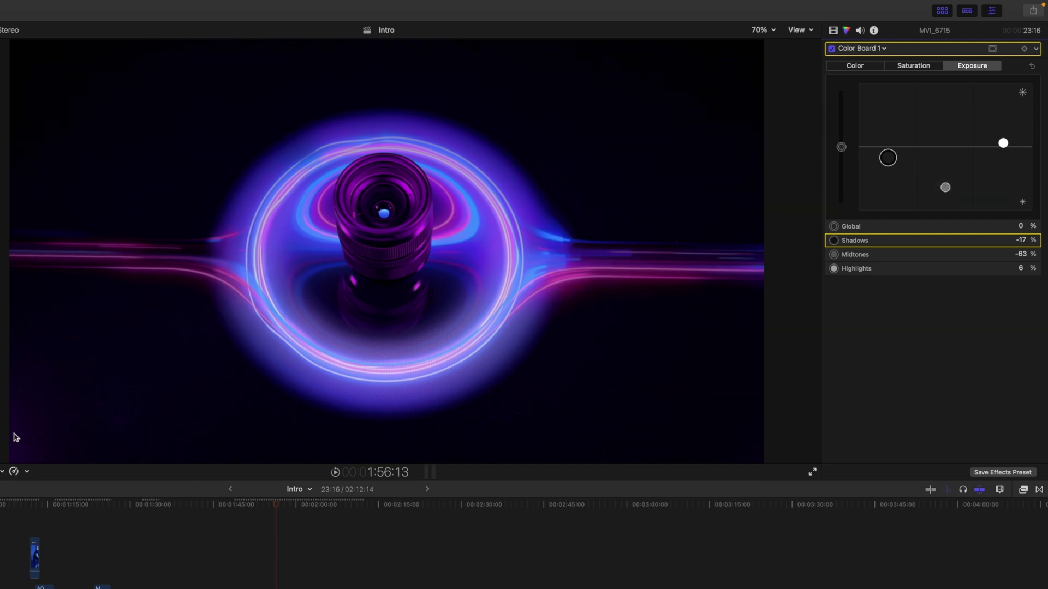
Add a second Color Board correction with a circular shape mask
left_click(992, 48)
left_click(994, 52)
left_click(871, 50)
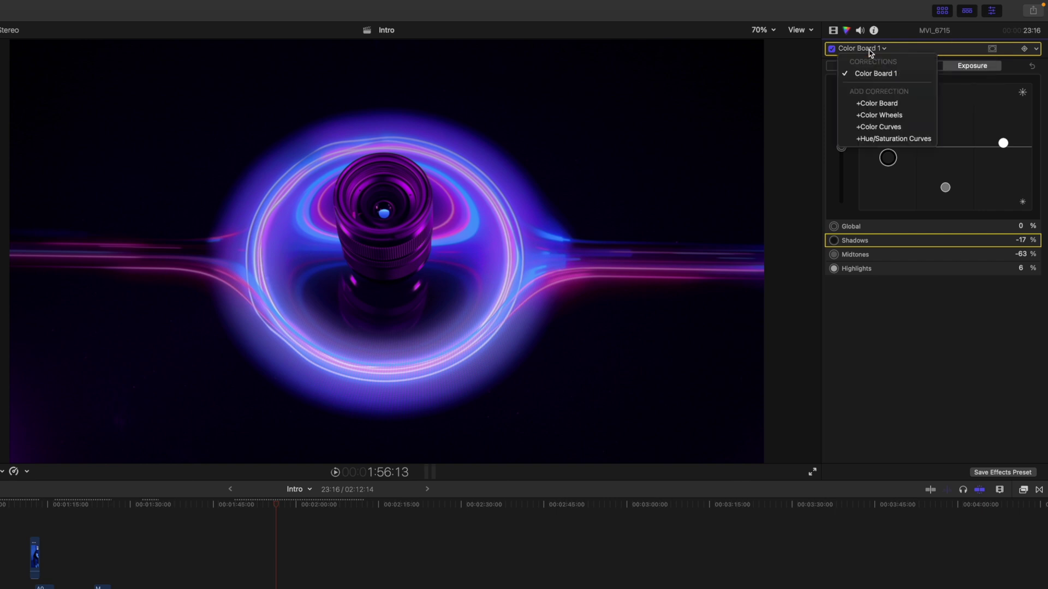
left_click(887, 100)
left_click(992, 48)
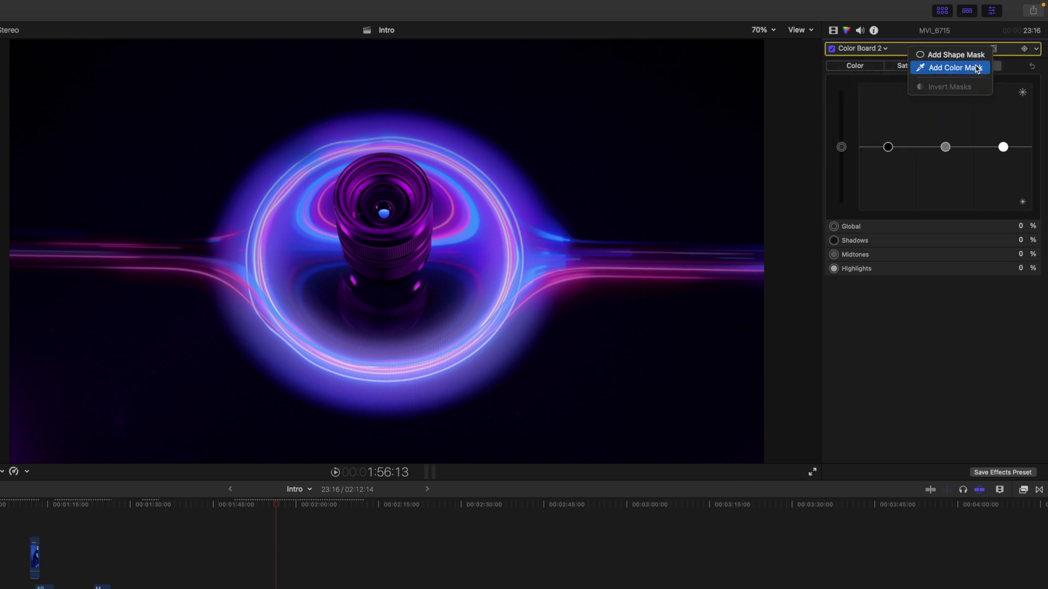
left_click(977, 55)
Move the mask to the lower-left and darken it: midtones -100%, highlights -38%
left_click_drag(385, 252, 40, 456)
left_click_drag(946, 147, 944, 210)
left_click_drag(1003, 147, 1002, 172)
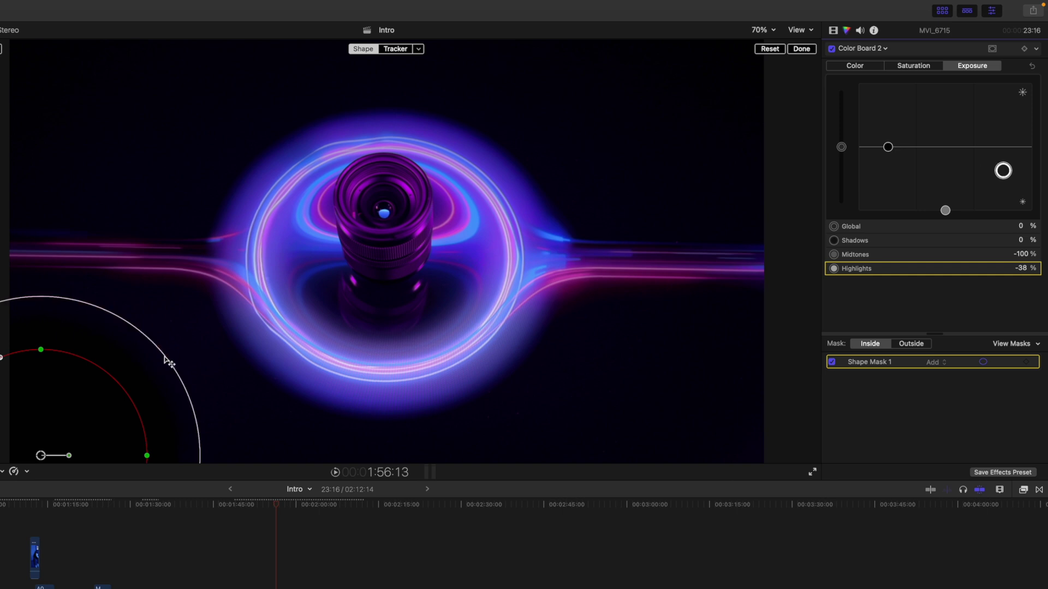
left_click(793, 51)
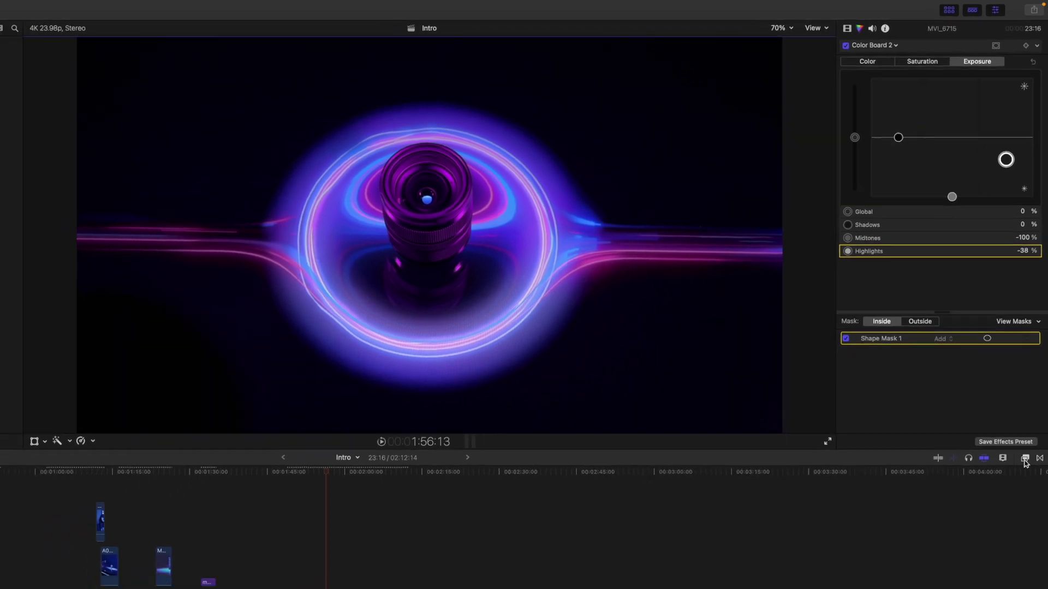
left_click(1023, 489)
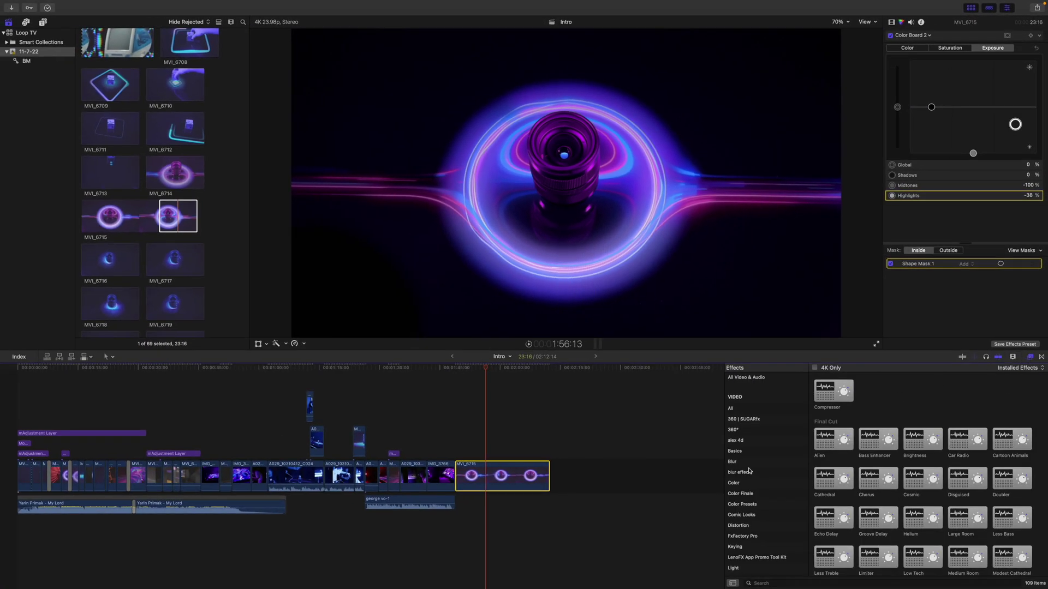
Drag the Focus effect from the Blur category onto MVI_6715 and view its settings
left_click(738, 462)
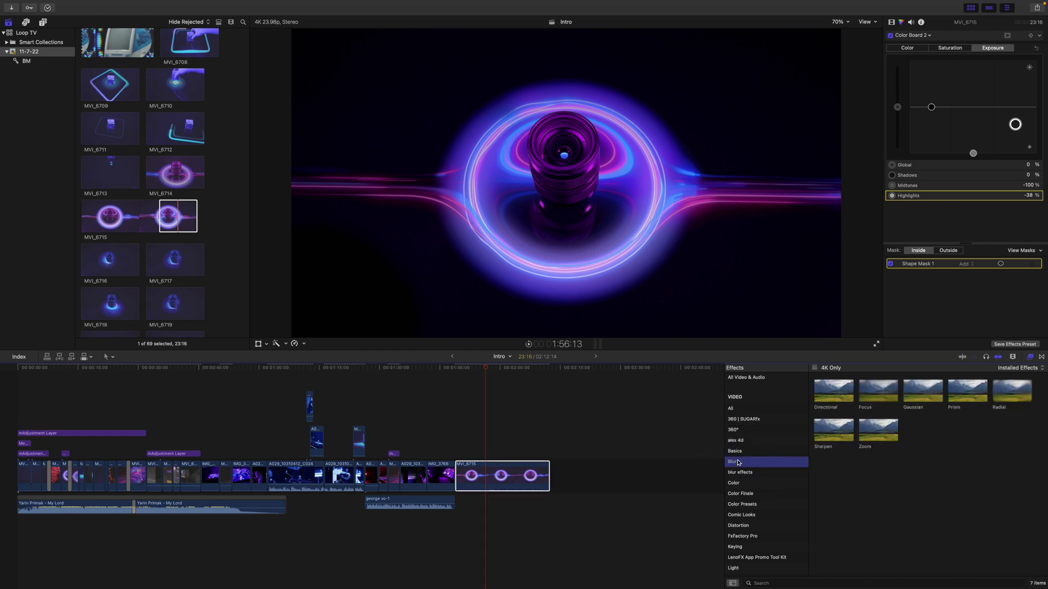
left_click_drag(877, 394, 490, 477)
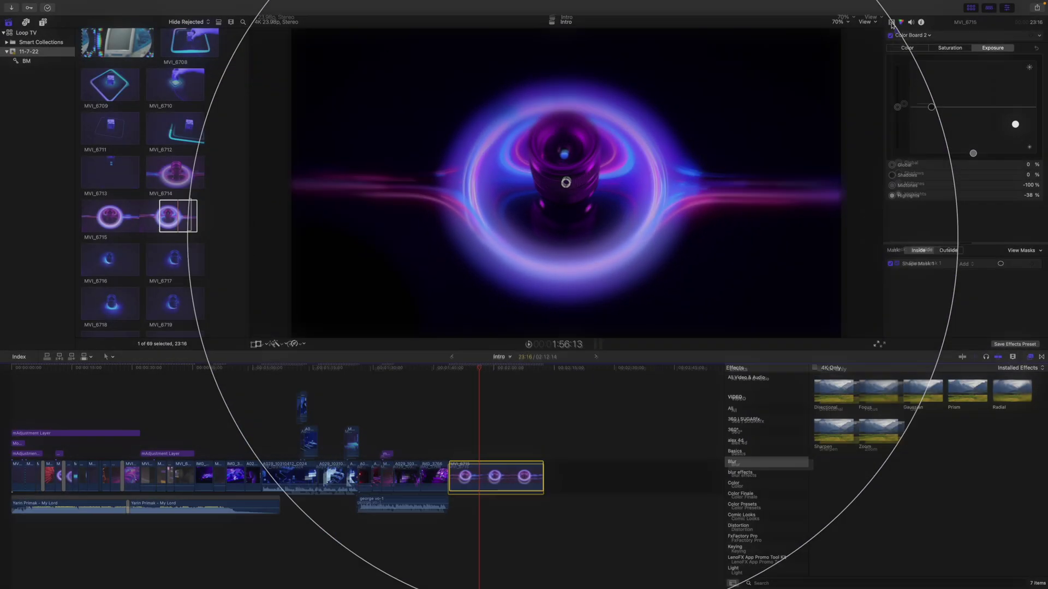
left_click(891, 23)
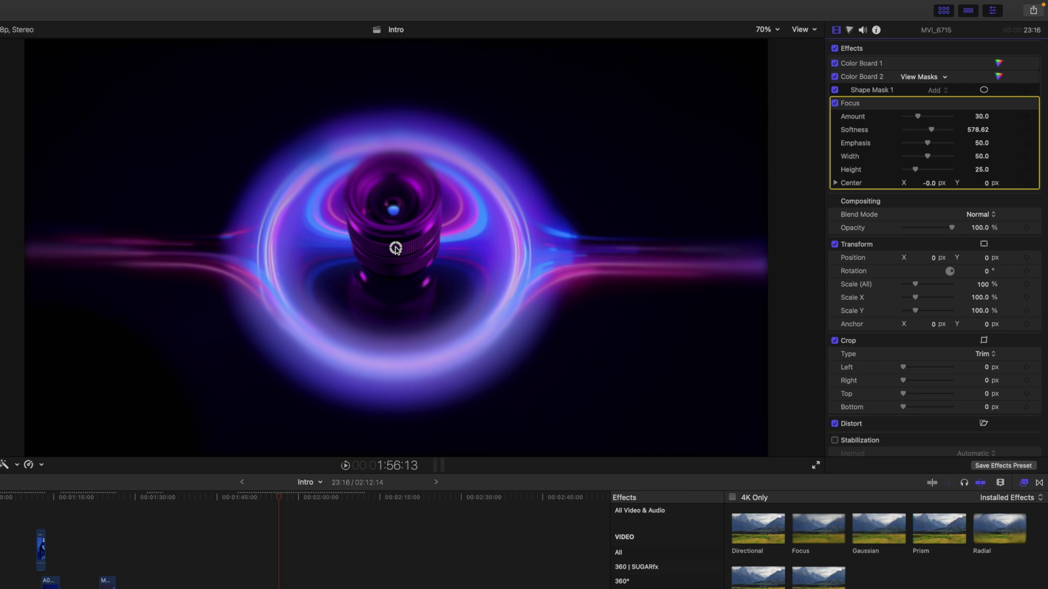
Centre Focus on the lens: Softness 614.39, Emphasis 40.53, Width 32.6, Height 78.37; preview playback
left_click_drag(395, 249, 397, 191)
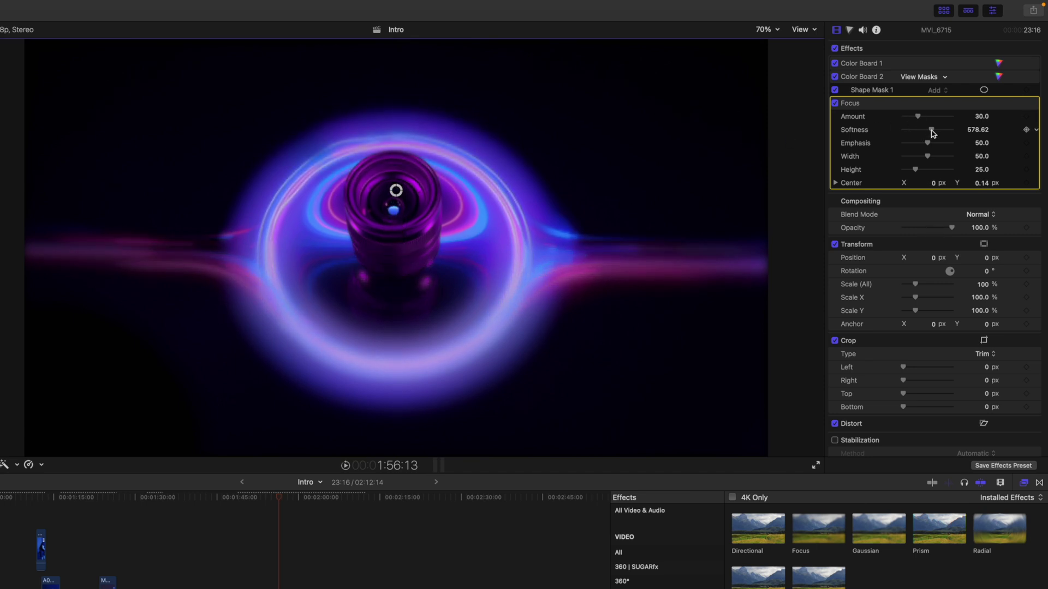
left_click_drag(933, 132, 906, 160)
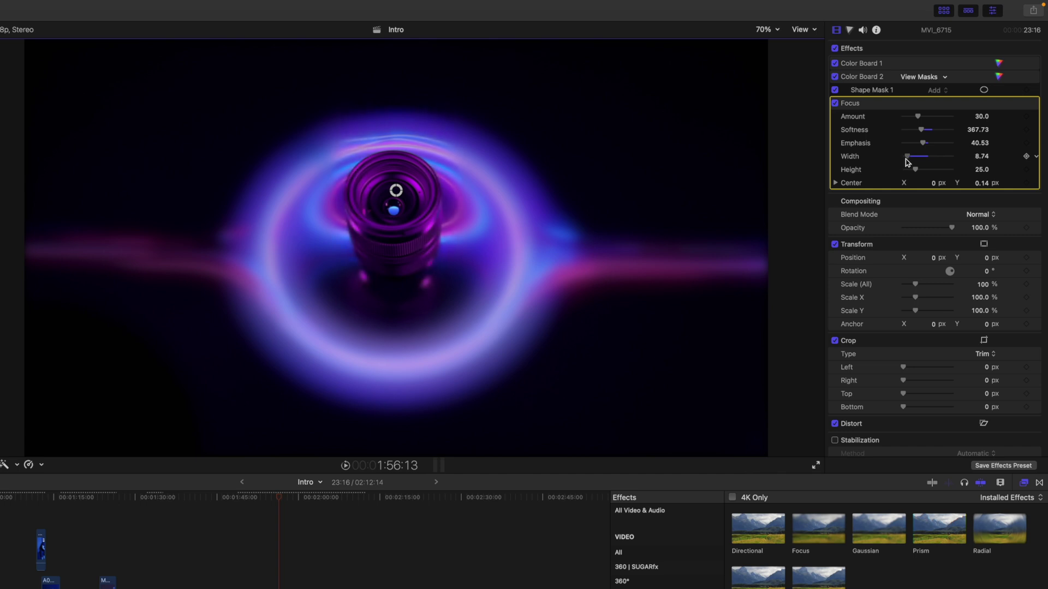
mouse_move(916, 170)
left_mouse_down()
mouse_move(931, 170)
mouse_move(903, 171)
mouse_move(915, 171)
left_mouse_up()
left_click_drag(921, 130, 942, 174)
left_click_drag(947, 130, 934, 134)
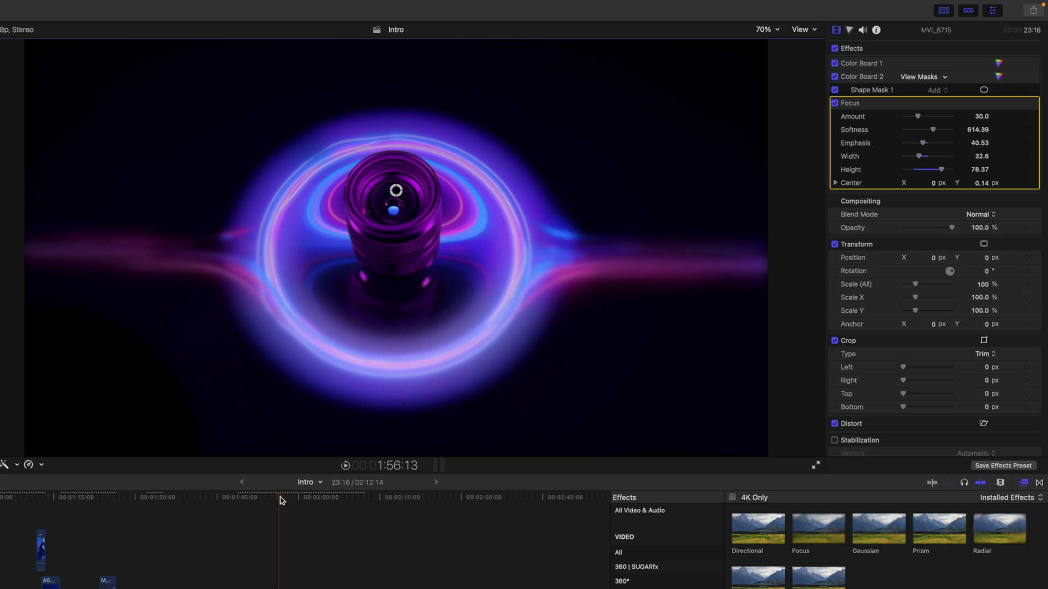
left_click(261, 499)
key("space")
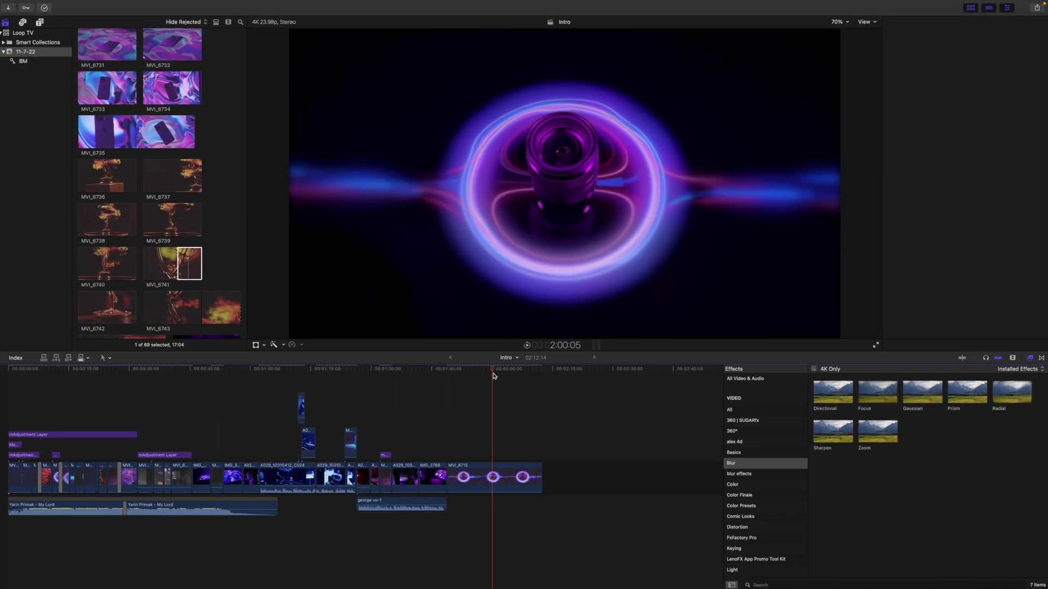
Stop playback and append a marked range of MVI_6743 after MVI_6715
key("space")
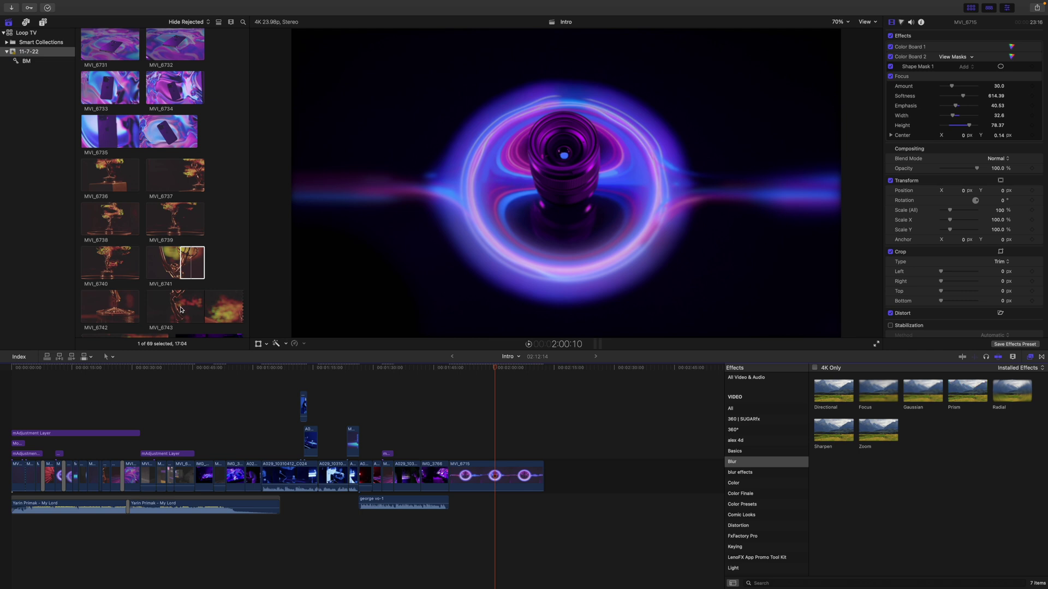
left_click_drag(177, 310, 225, 310)
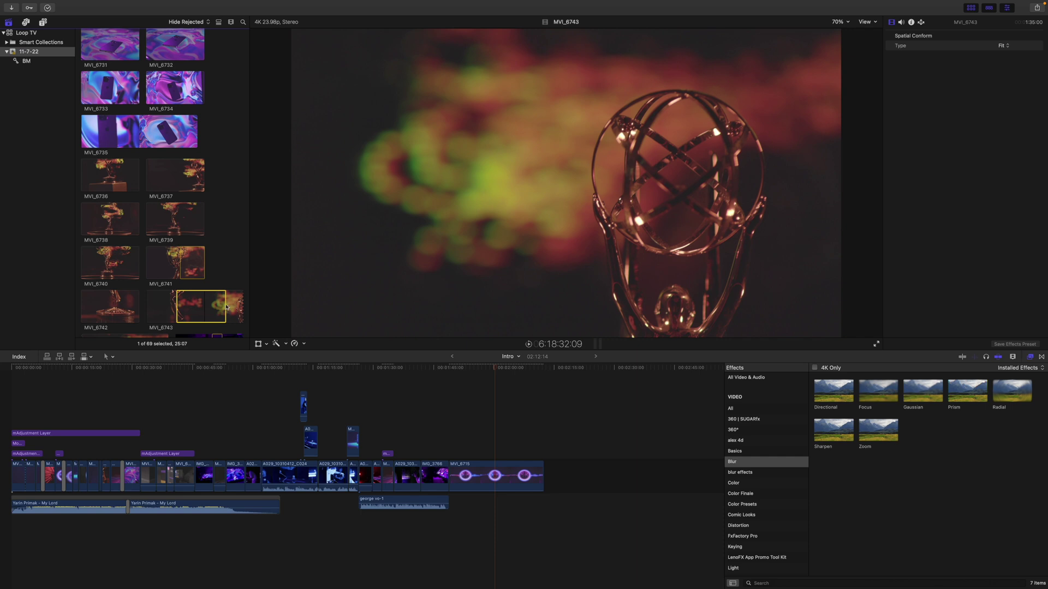
left_click_drag(222, 306, 505, 442)
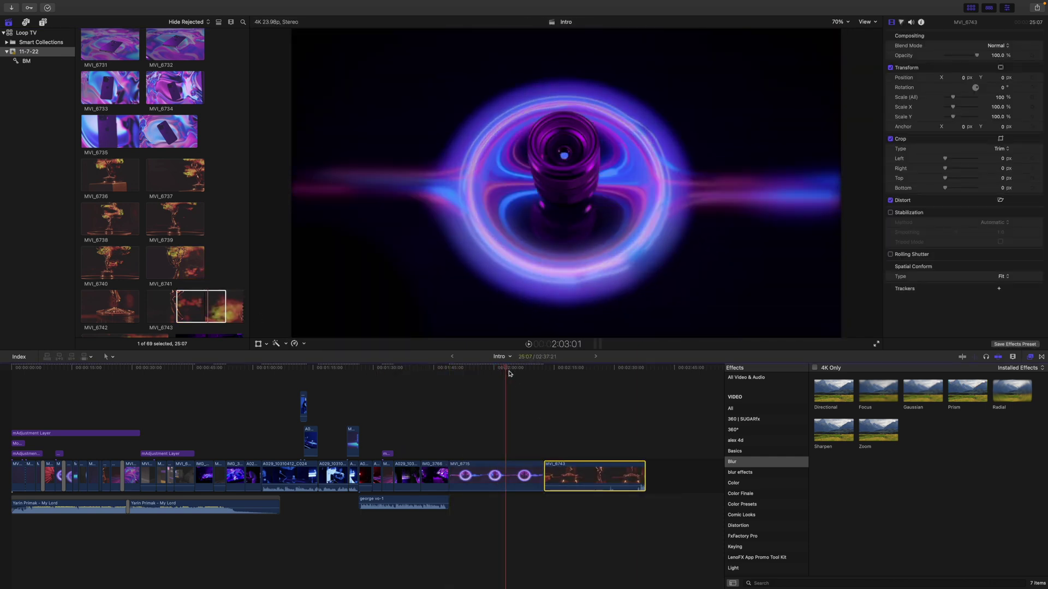